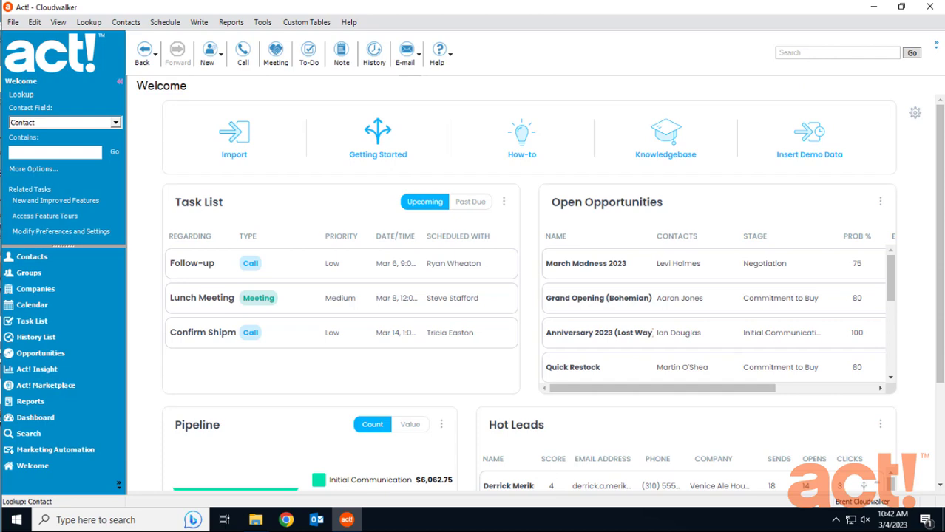
Review the columns of ActCUSTOMContactImport.xlsx from the Class Files folder in Excel, and close the workbook and folder
click(255, 520)
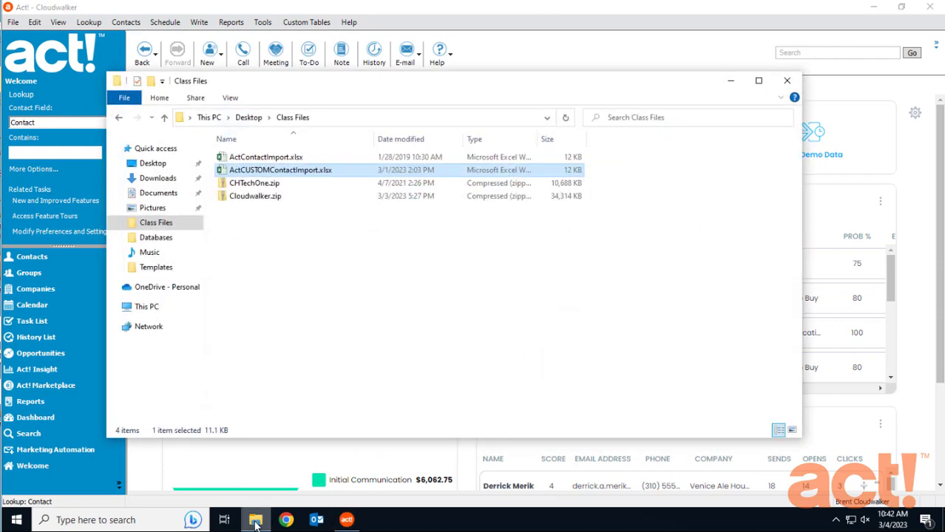
double_click(282, 170)
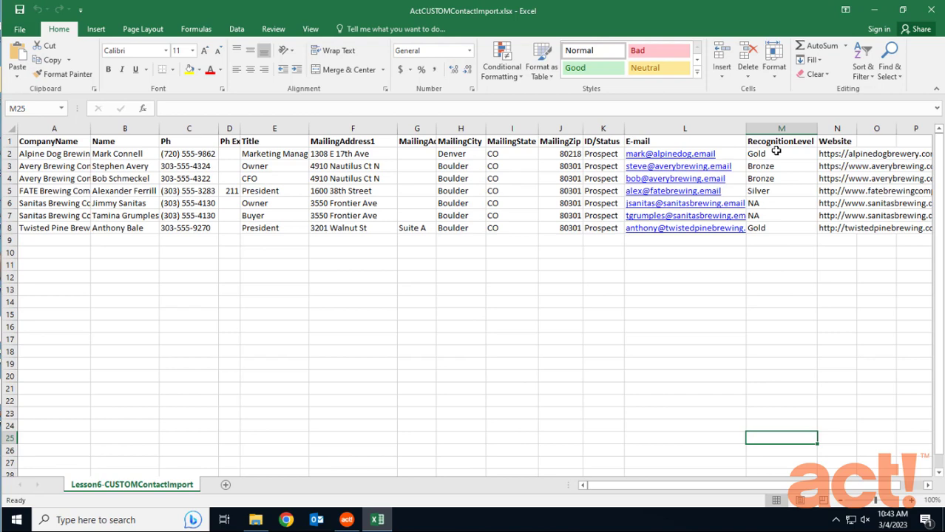
click(931, 10)
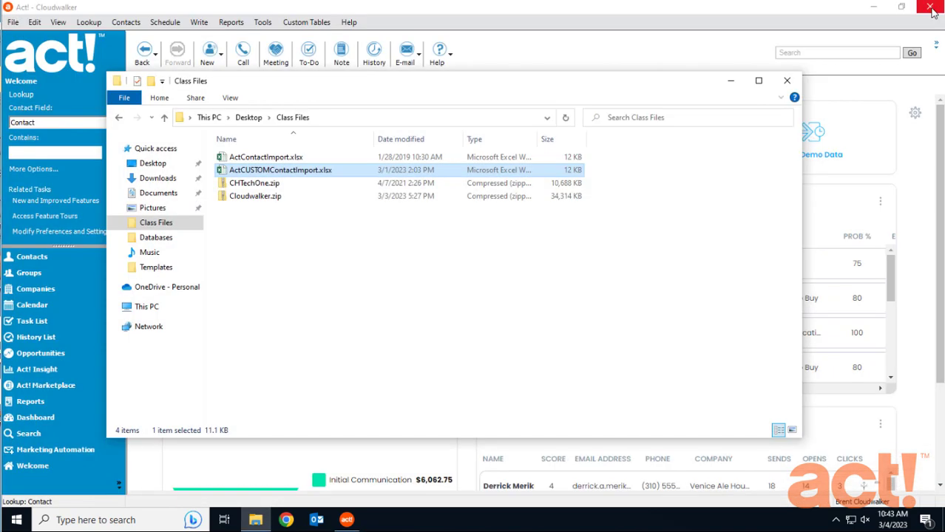
click(796, 77)
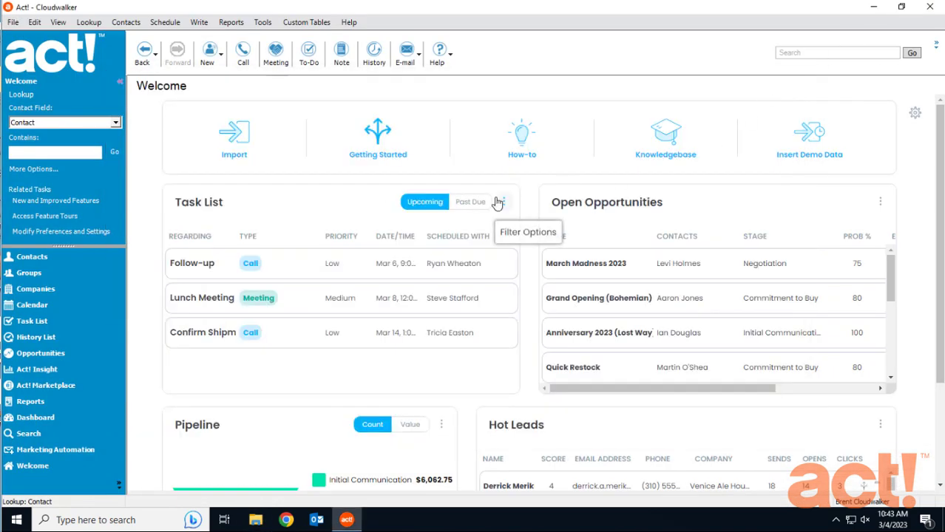
Start a data import with Excel as the file type and ActCUSTOMContactImport.xlsx from Class Files as the source
click(13, 22)
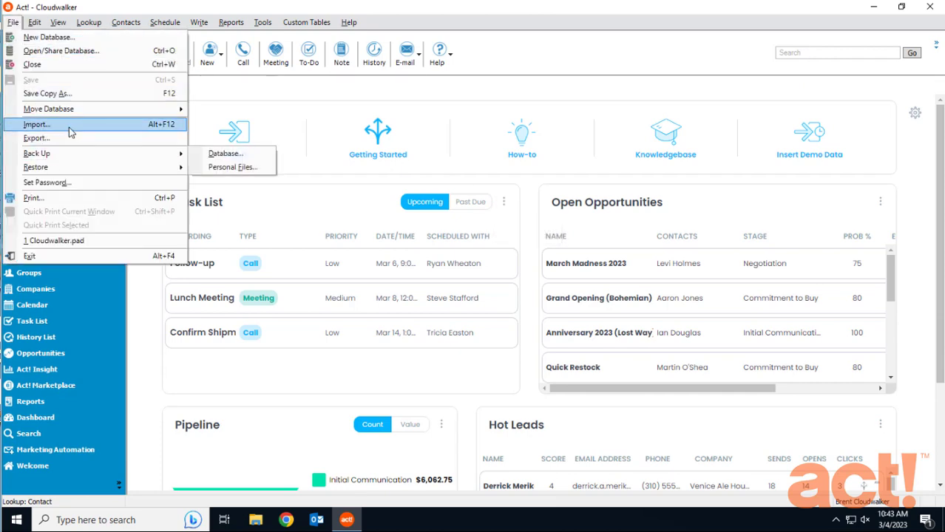
click(37, 124)
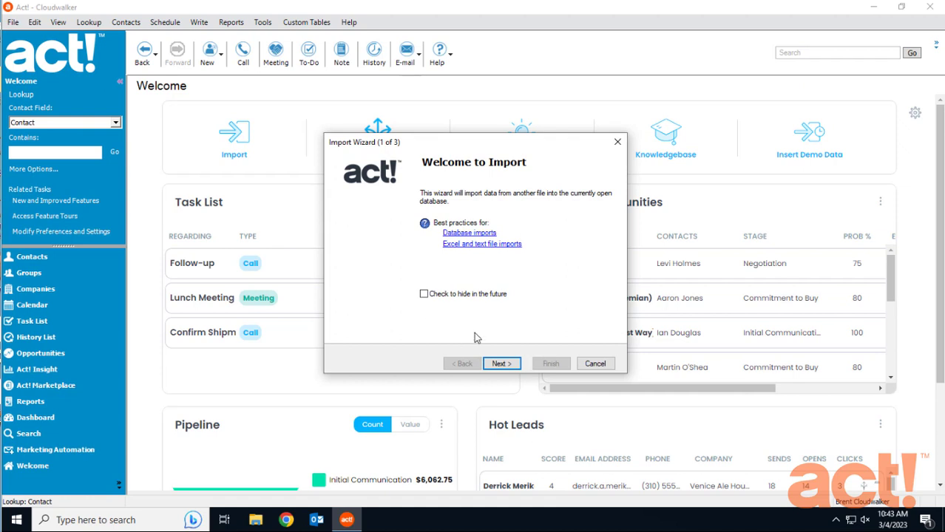
click(507, 366)
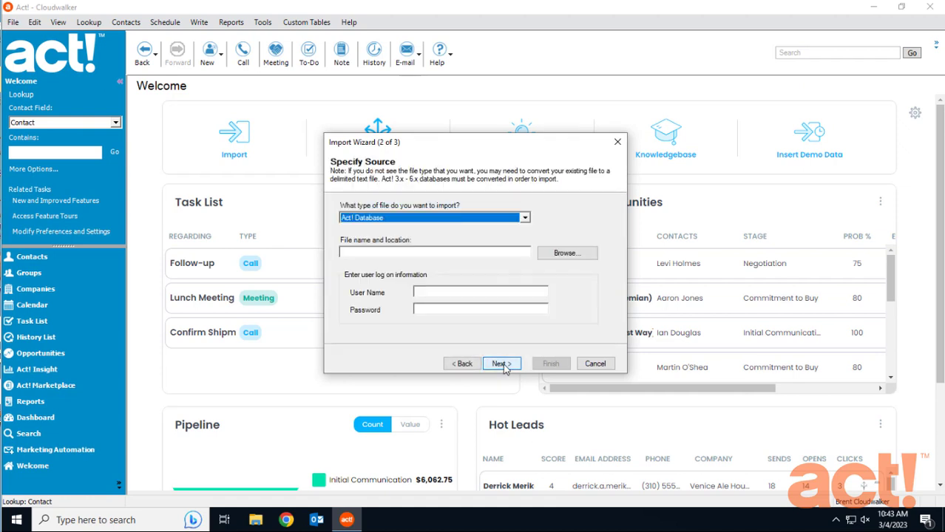
click(525, 217)
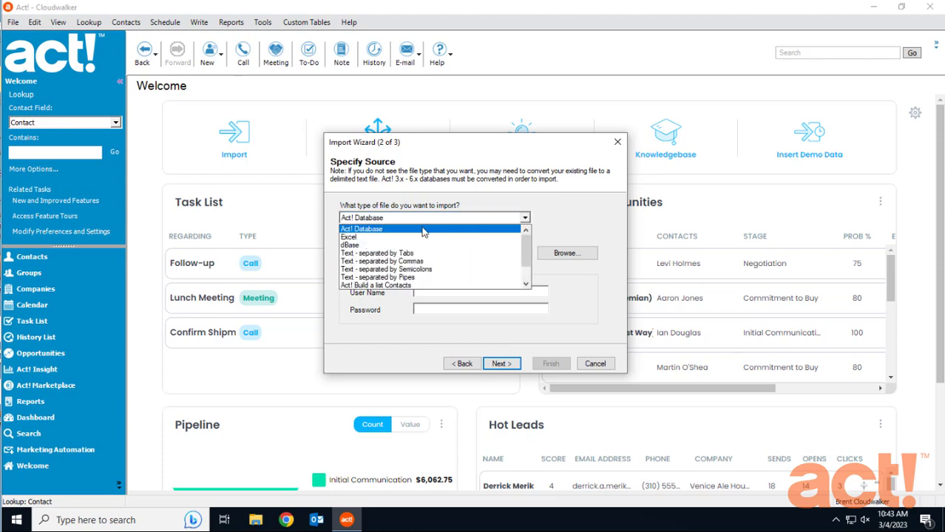
click(386, 237)
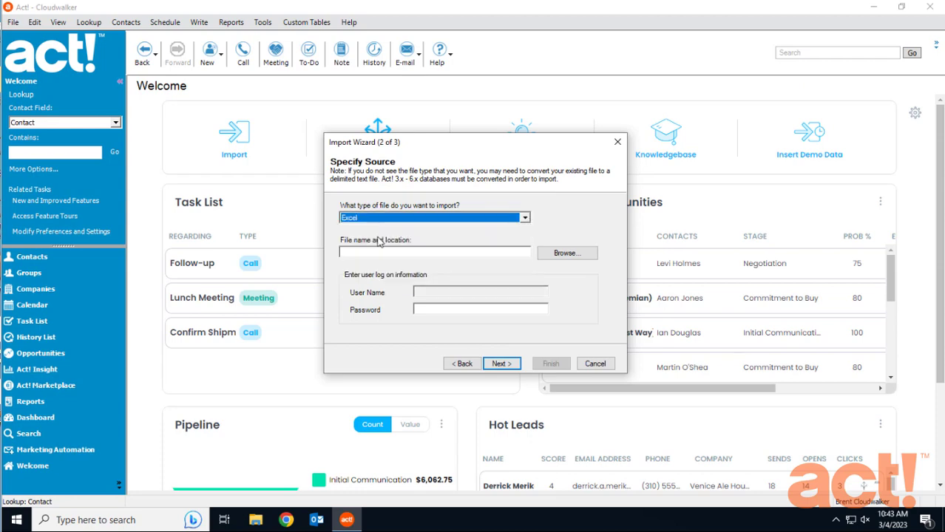
click(563, 253)
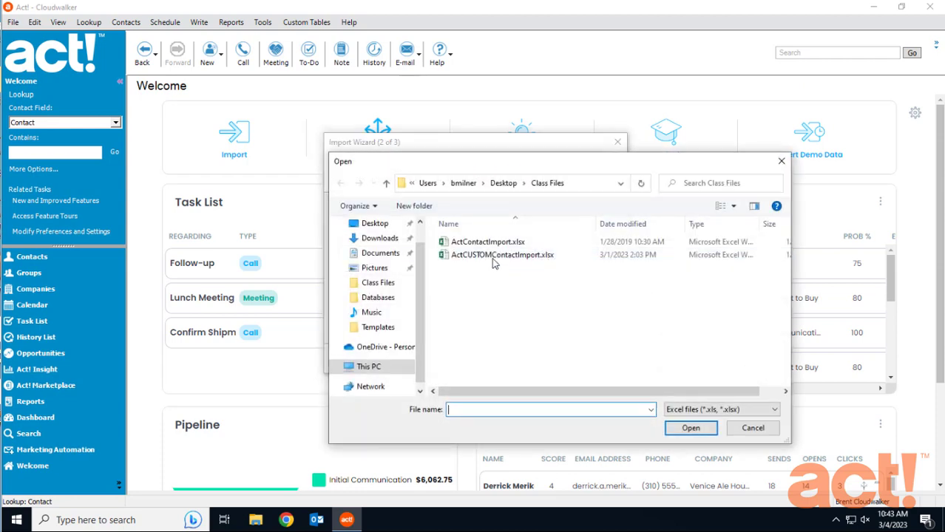
click(494, 257)
click(690, 429)
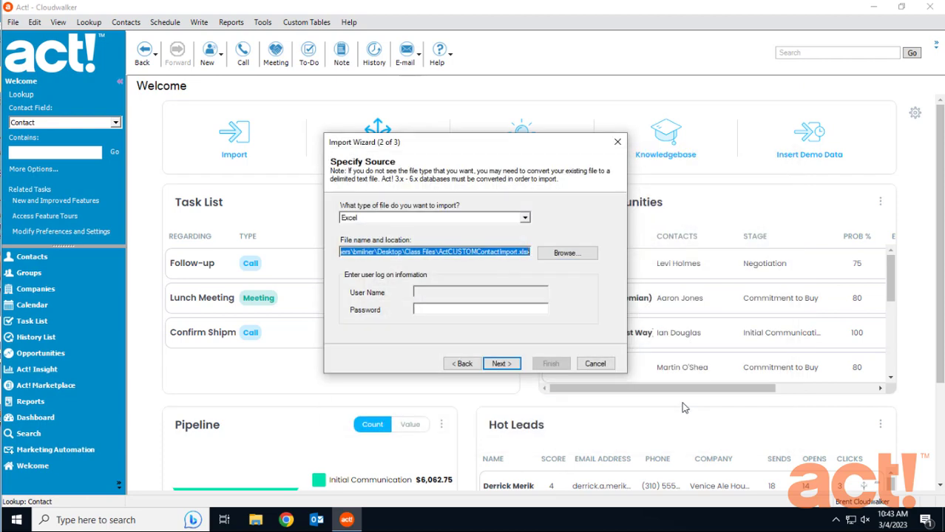
click(499, 364)
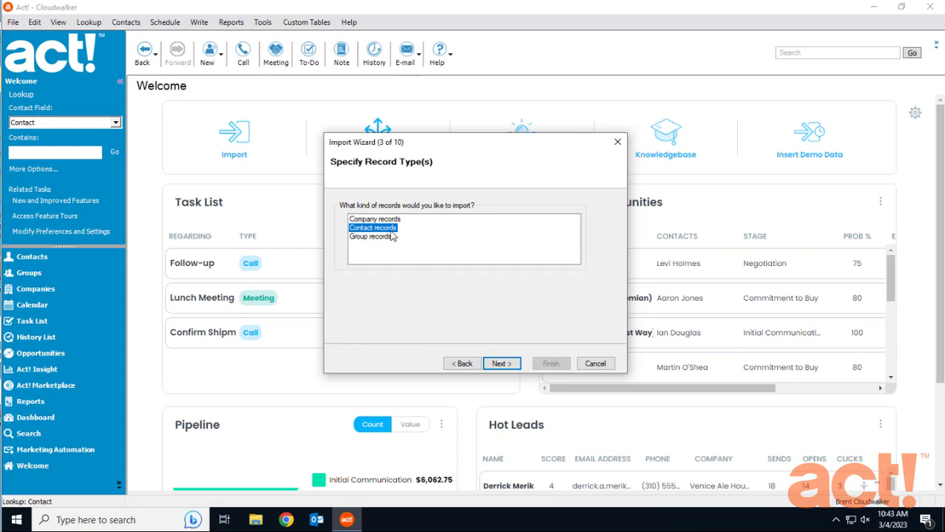
Set up the import for contact records as a custom import that does not import the first record
click(500, 363)
click(348, 241)
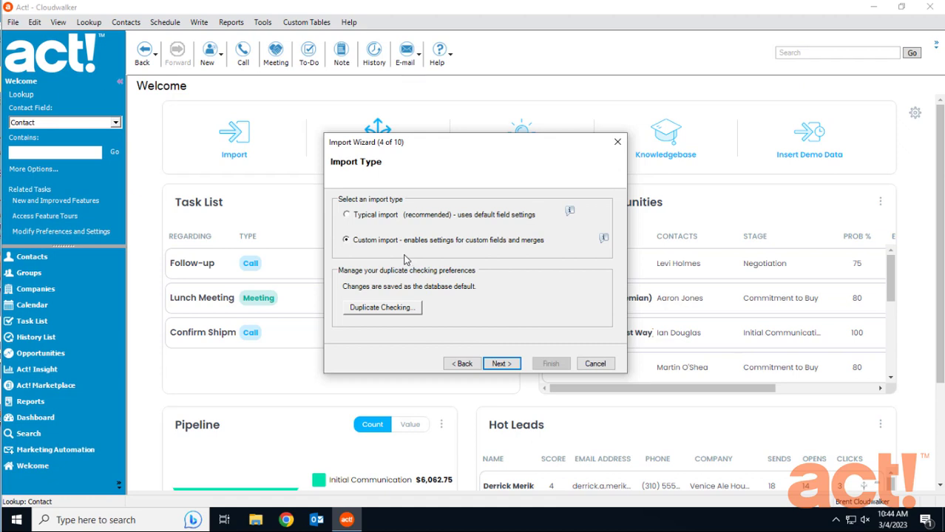
click(501, 364)
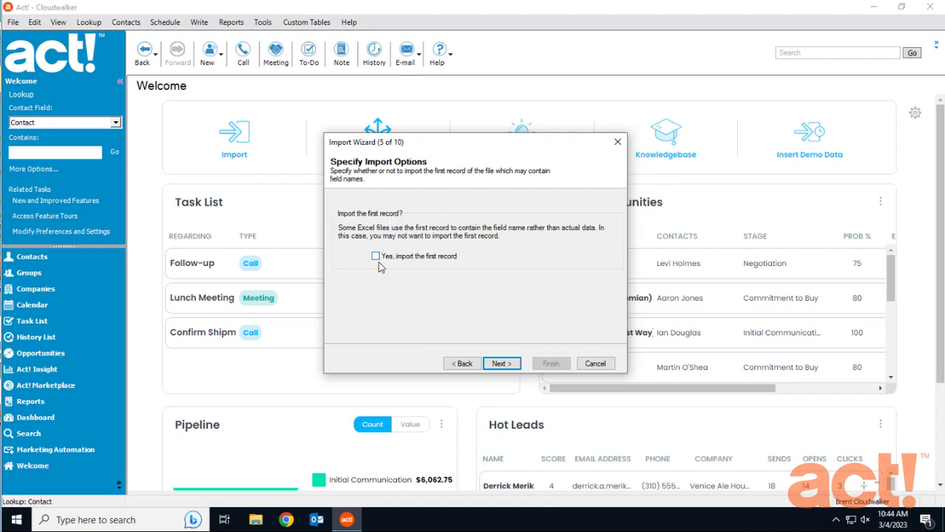
click(500, 364)
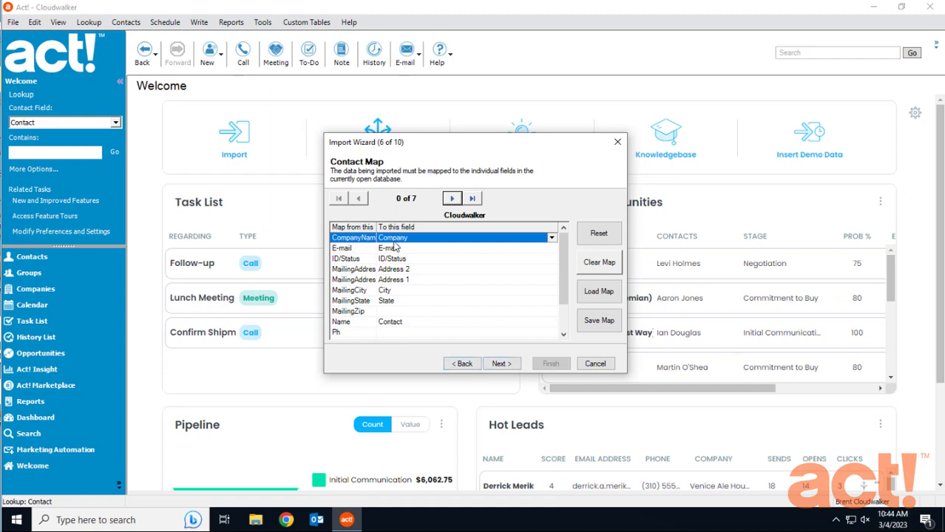
Map the MailingZip source column to the ZIP Code field in the contact map
click(352, 313)
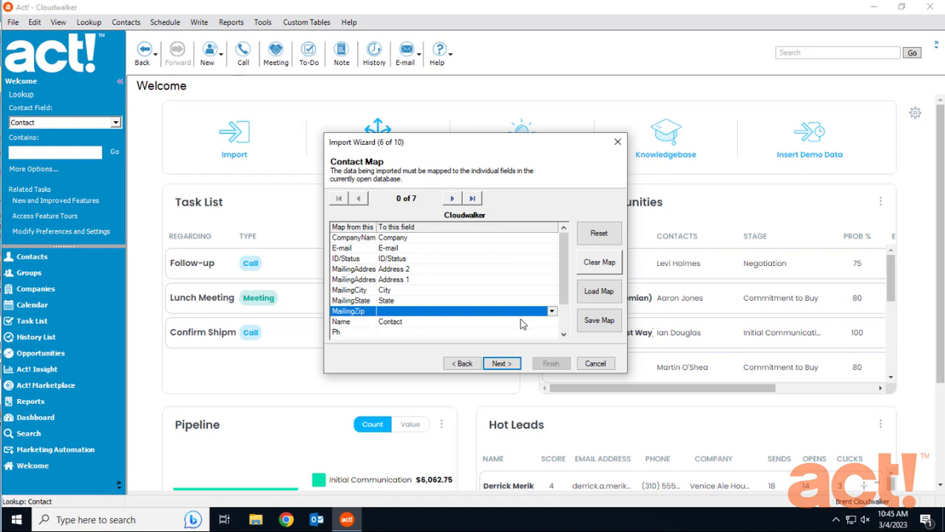
click(553, 313)
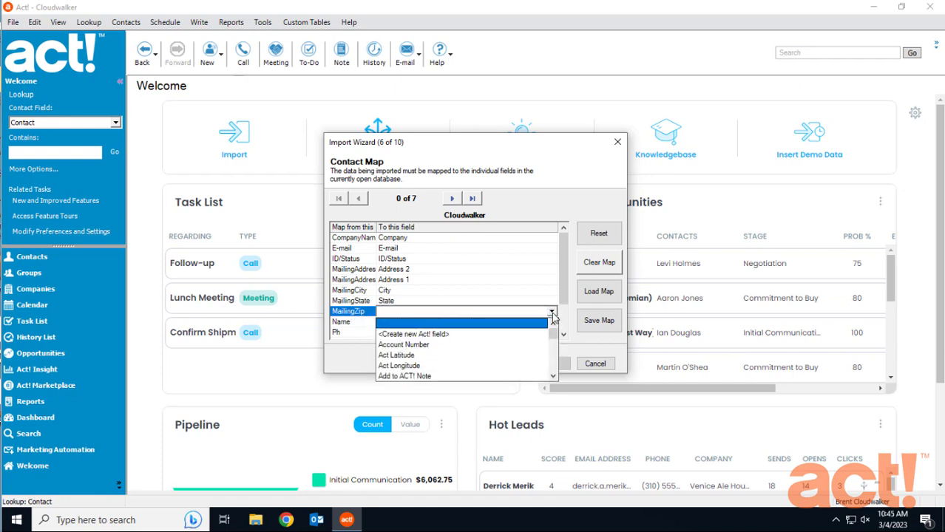
drag(553, 337, 555, 383)
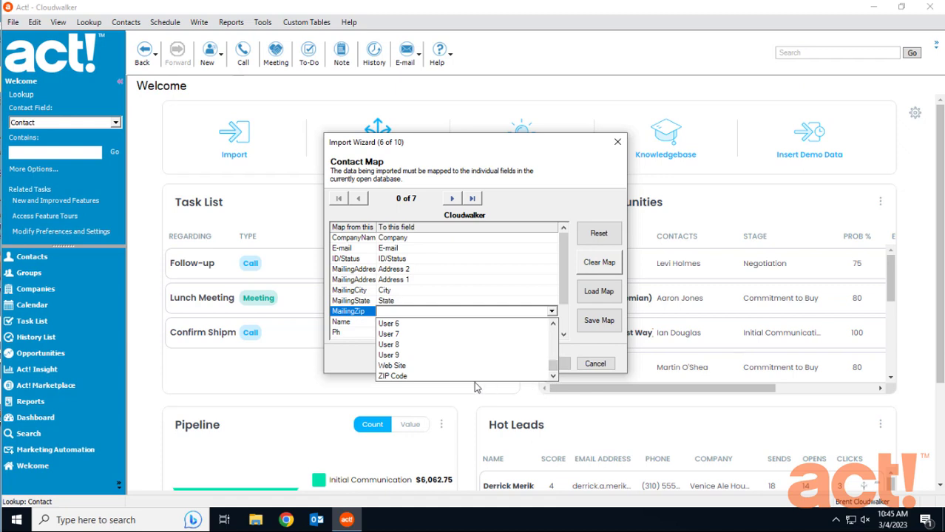
click(406, 376)
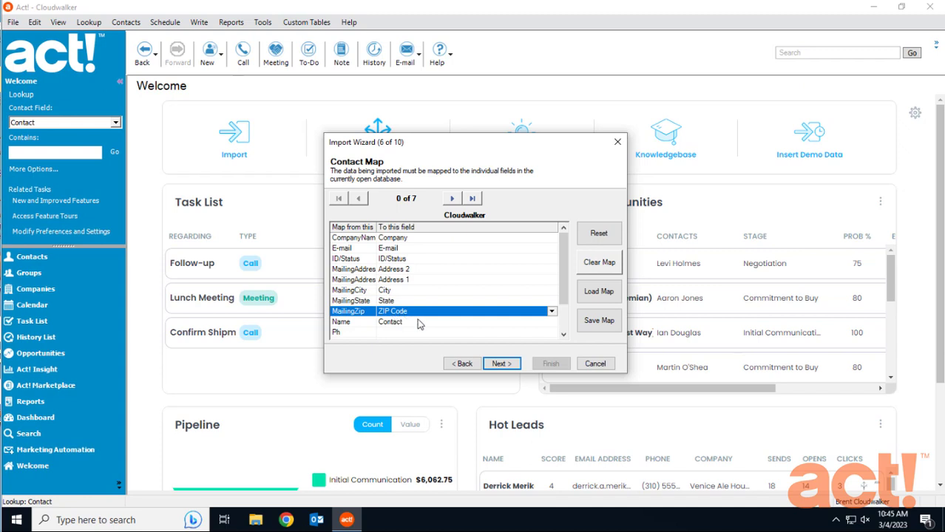
Map the Ph source column to the Phone field in the contact map
drag(565, 293, 564, 318)
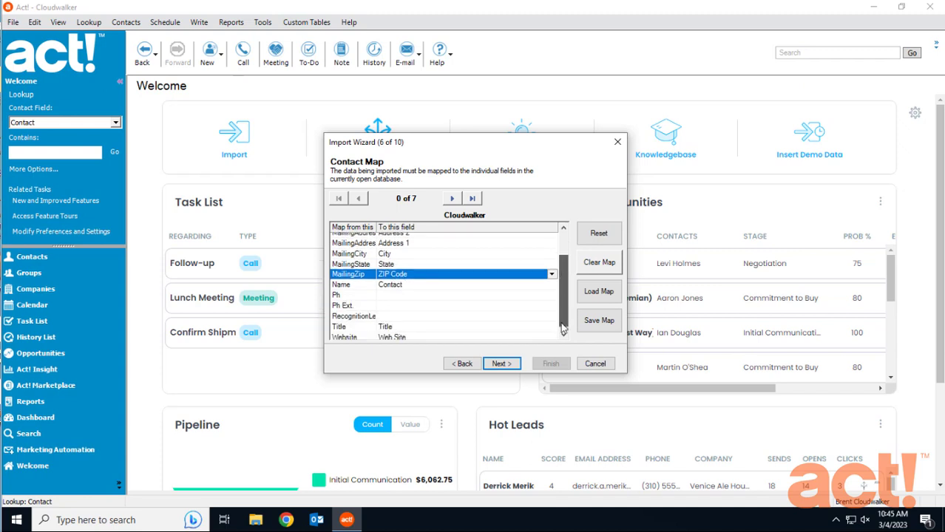
click(392, 294)
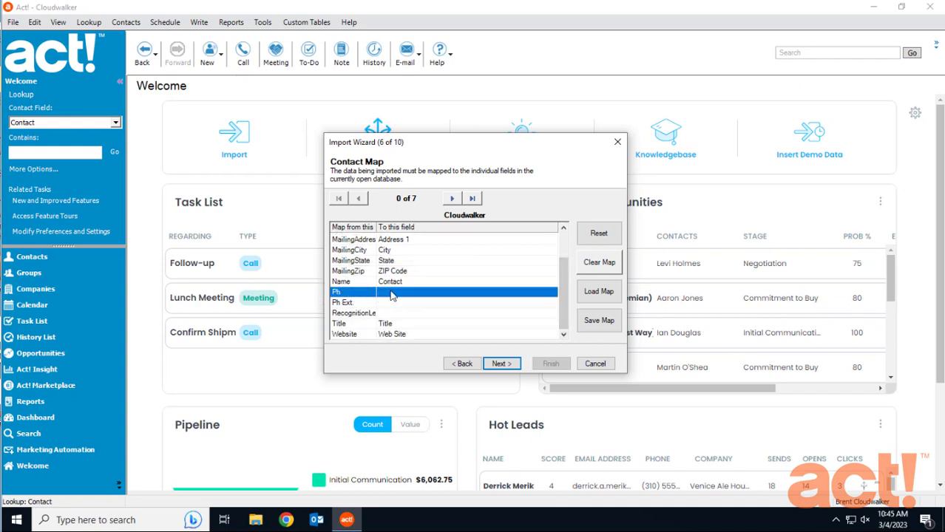
click(552, 293)
drag(551, 305, 553, 331)
click(426, 336)
Map the Ph Ext. source column to the Extension field in the contact map
click(407, 303)
click(552, 303)
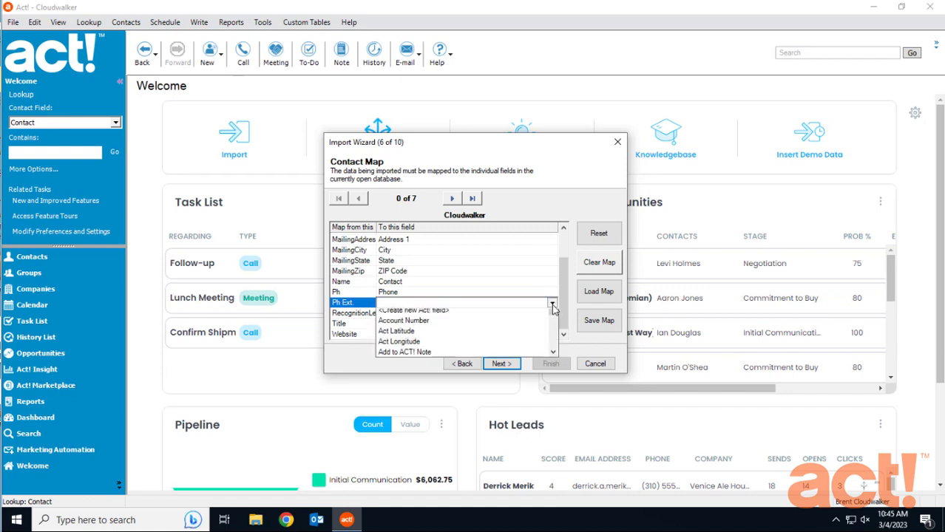
drag(552, 321, 553, 336)
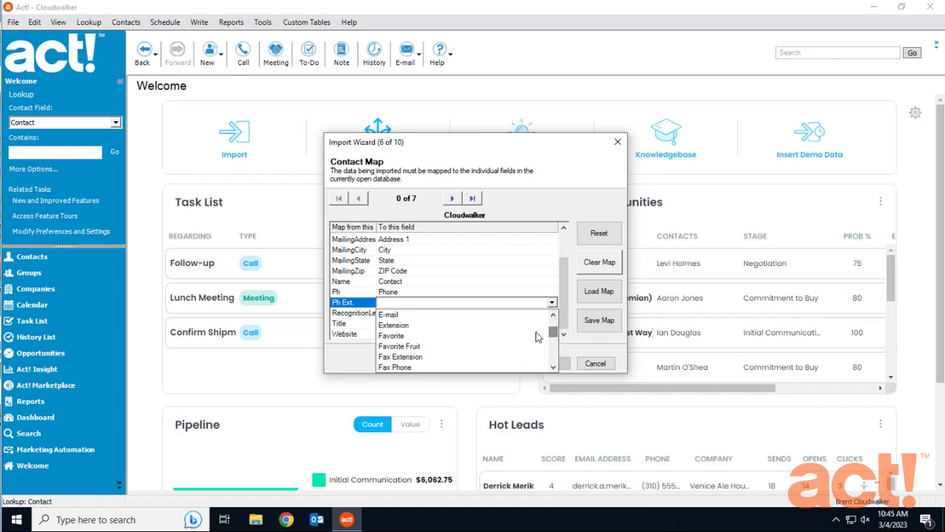
click(433, 325)
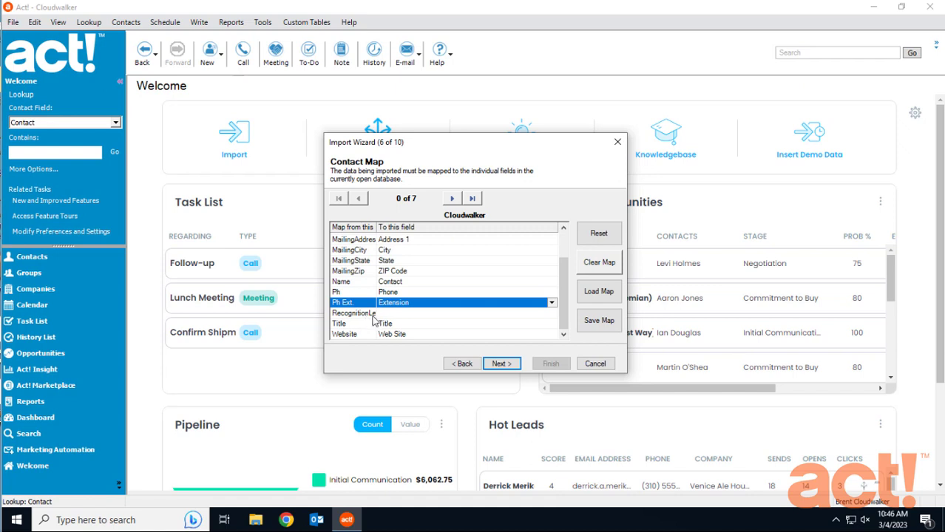
Map the RecognitionLevel source column to <Create new Act! field> and continue to the new field settings
click(545, 315)
click(551, 314)
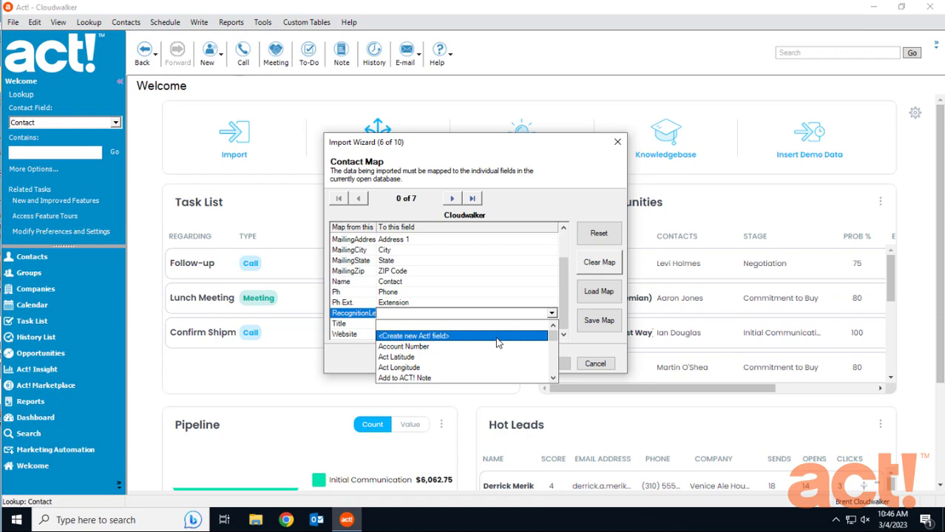
click(498, 337)
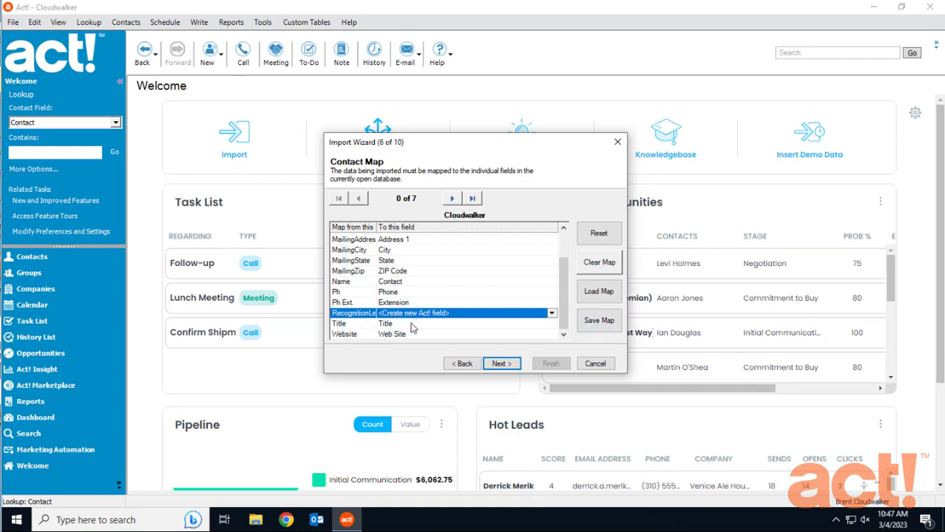
click(508, 366)
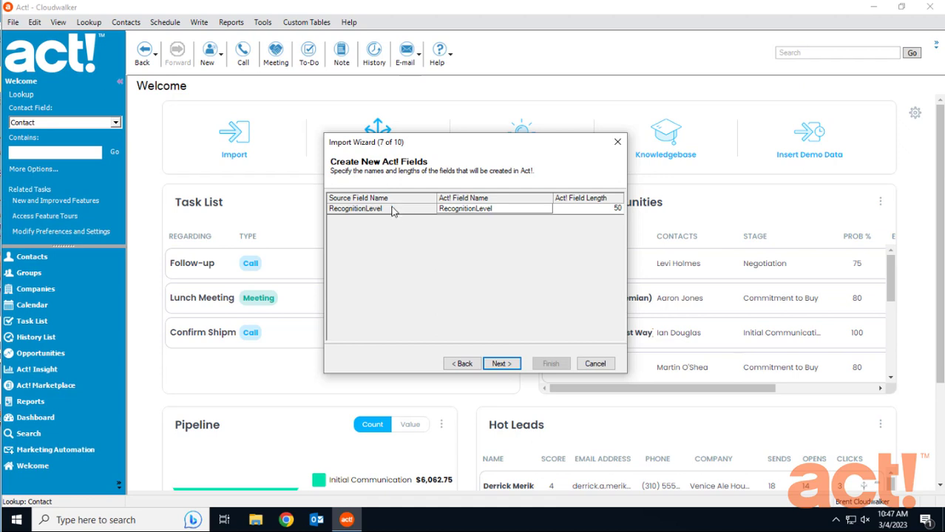
Name the new Act! field "Recognition Level", keep its field length at 50, and continue to the merge options
click(446, 210)
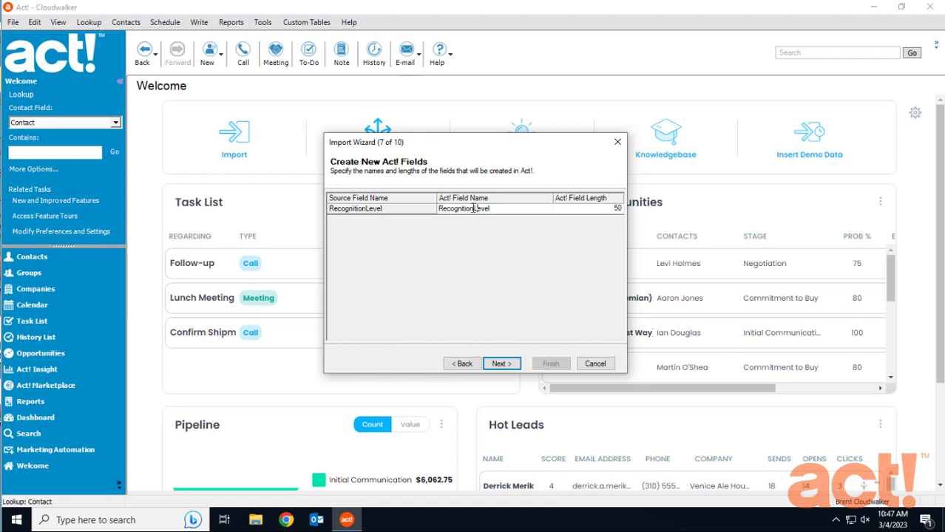
click(474, 209)
click(584, 212)
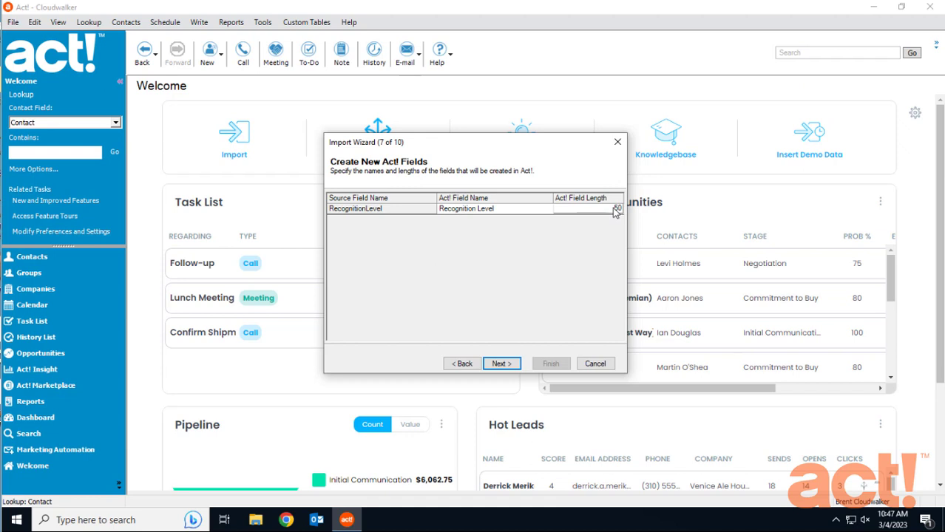
click(500, 363)
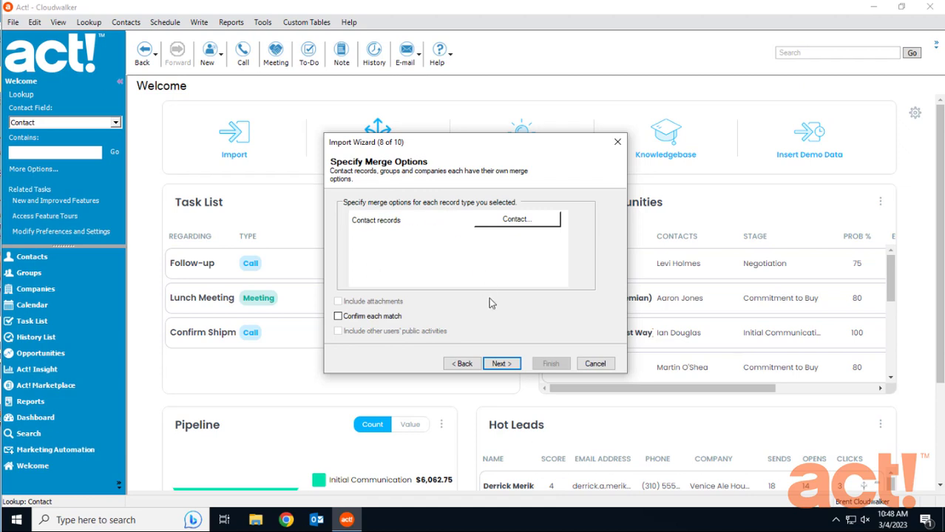
Accept the default merge options, run the import without modifying the layout, and finish the wizard
click(508, 368)
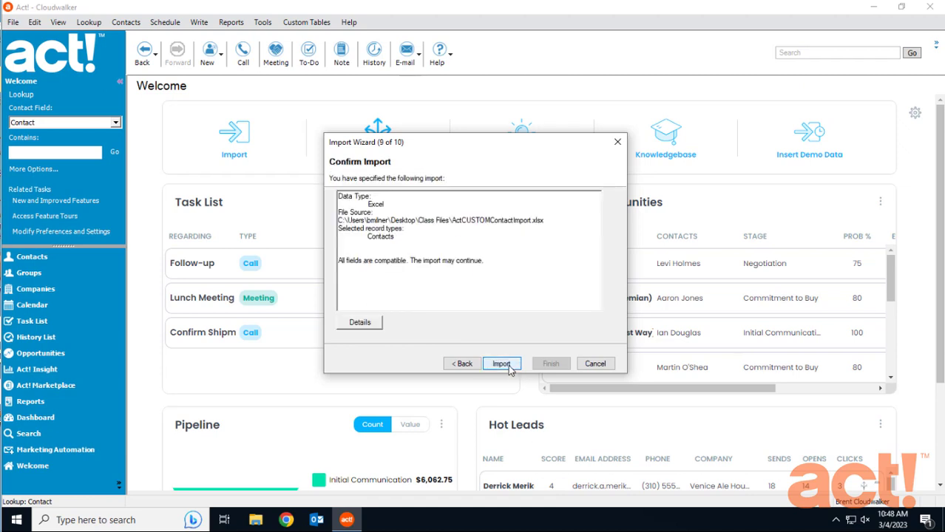
click(509, 367)
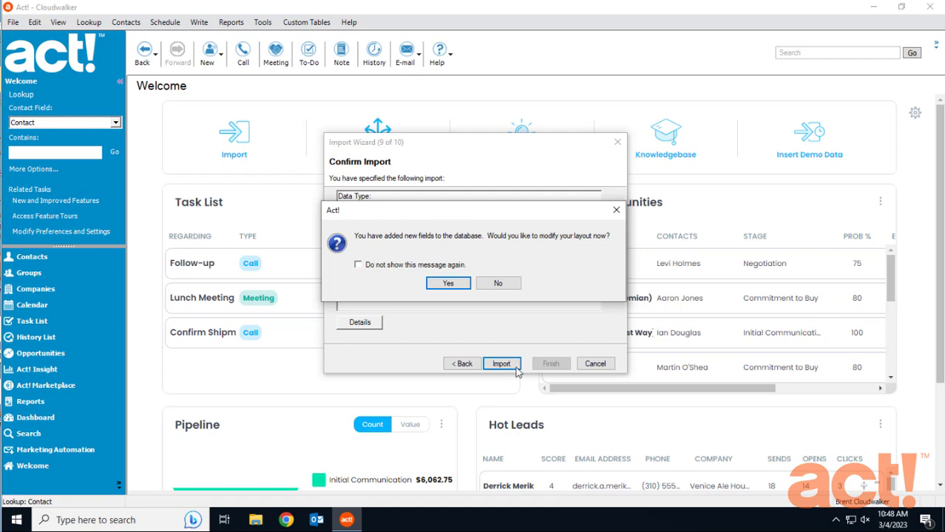
click(500, 283)
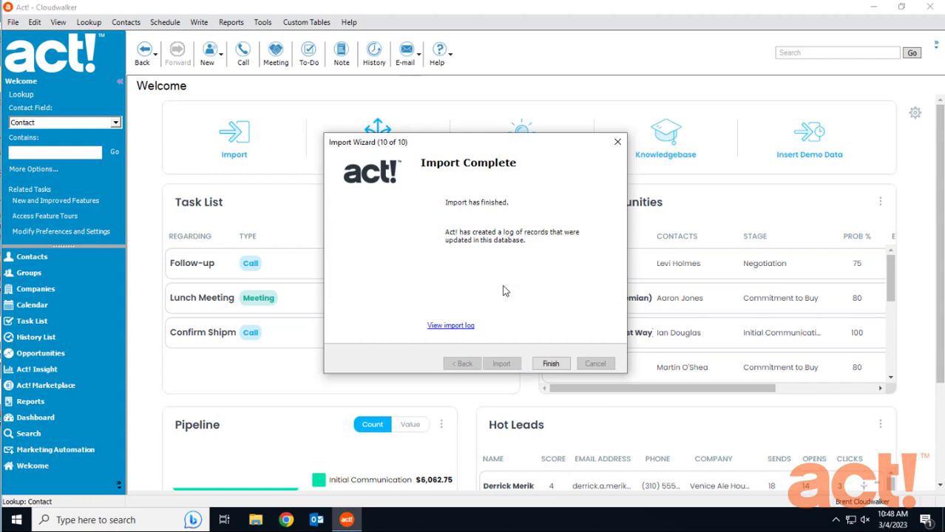
click(547, 363)
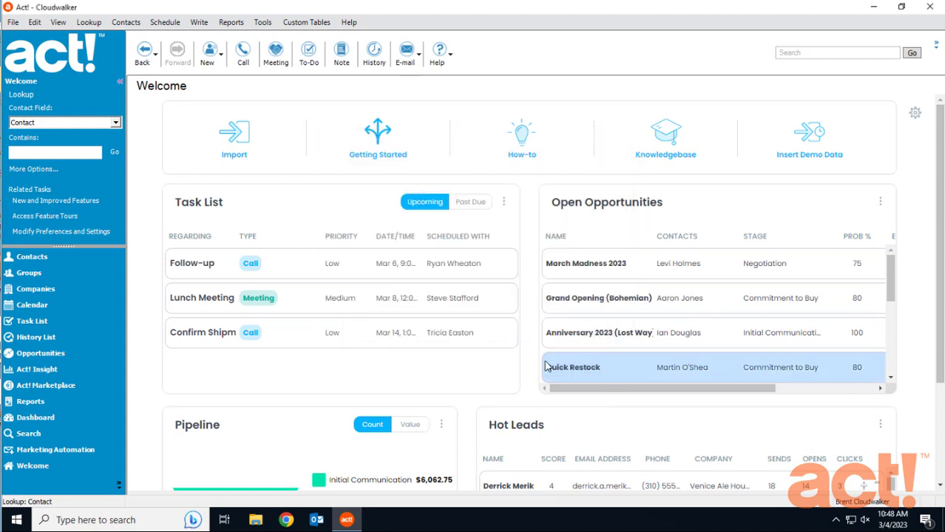
Look up the imported Alpine Dog Brewing contact by first name and open its detail record
click(65, 149)
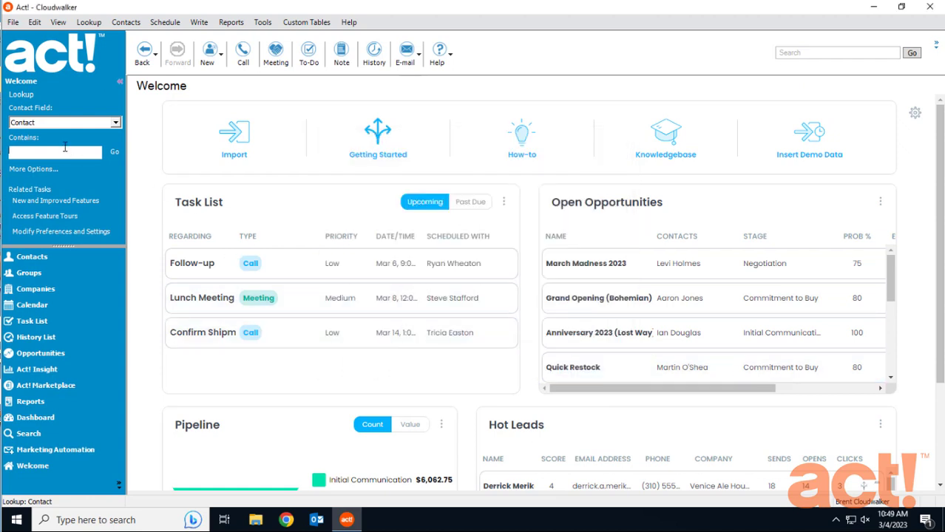
text(mark)
key(Return)
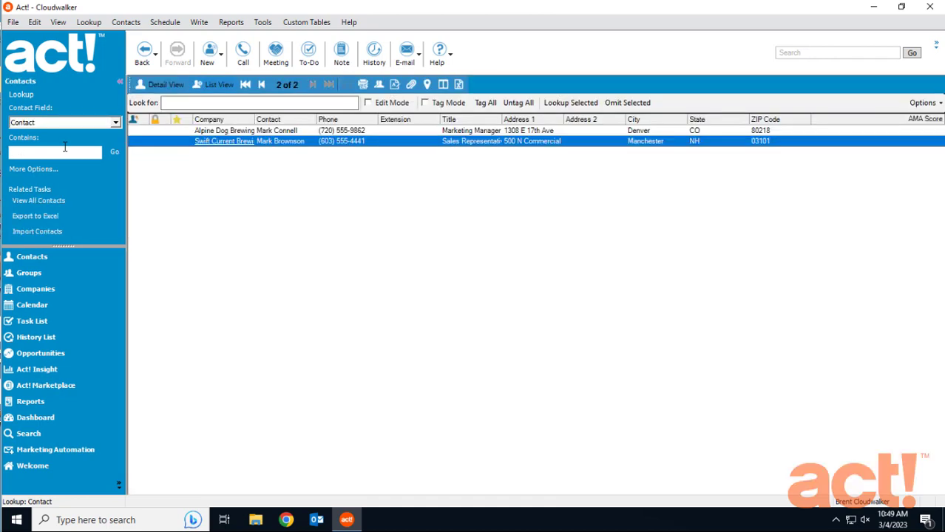
click(304, 131)
double_click(304, 130)
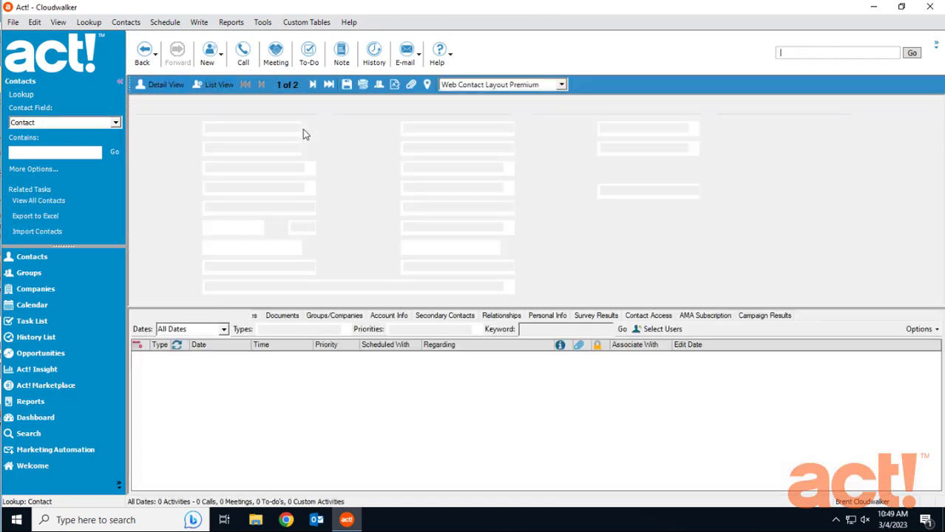